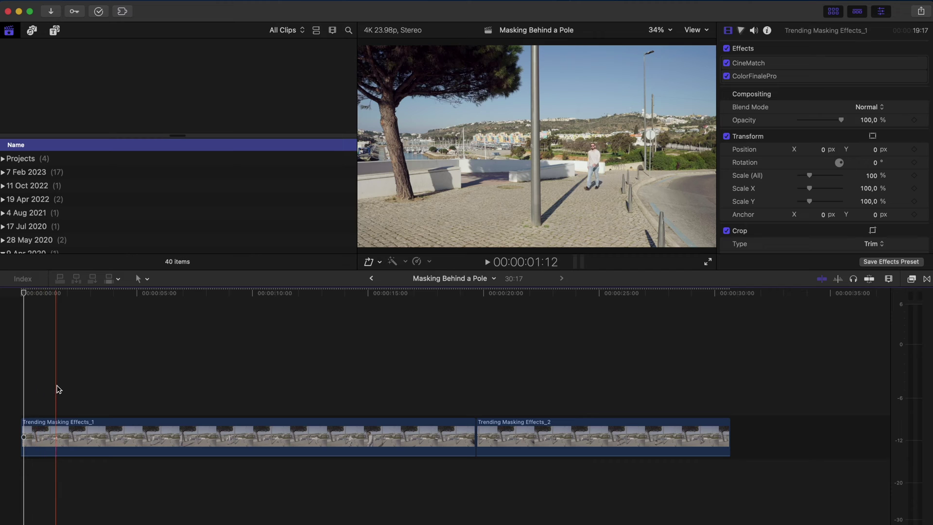
# Add a marker at the matching sync point on each of the two clips.
pyautogui.click(121, 391)
pyautogui.press('m')
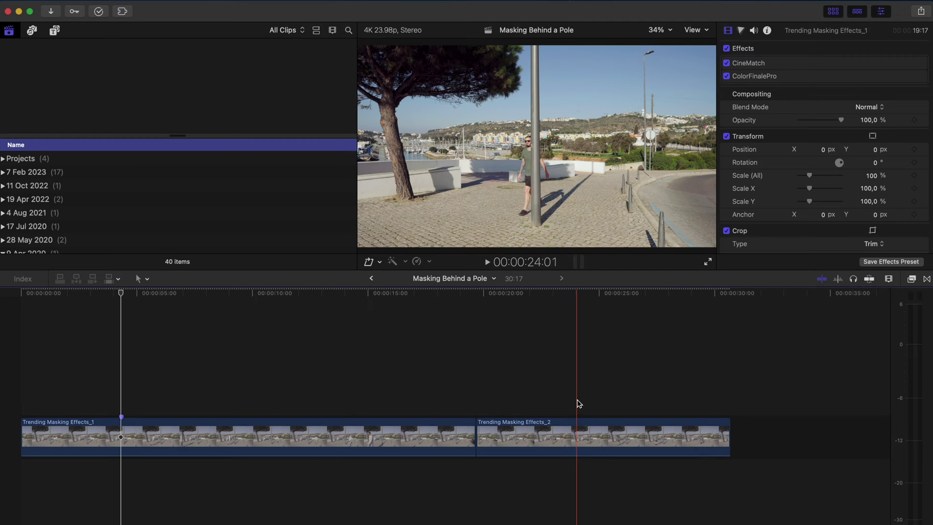
pyautogui.press('m')
# Stack Trending Masking Effects_2 above clip 1 with the two markers aligned.
pyautogui.moveTo(578, 415); pyautogui.dragTo(130, 377)
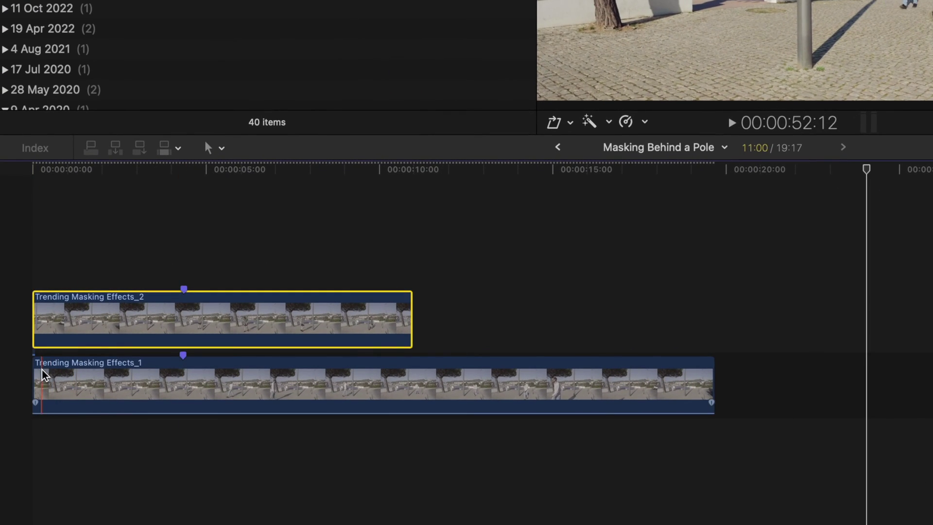
pyautogui.moveTo(43, 374); pyautogui.dragTo(46, 361)
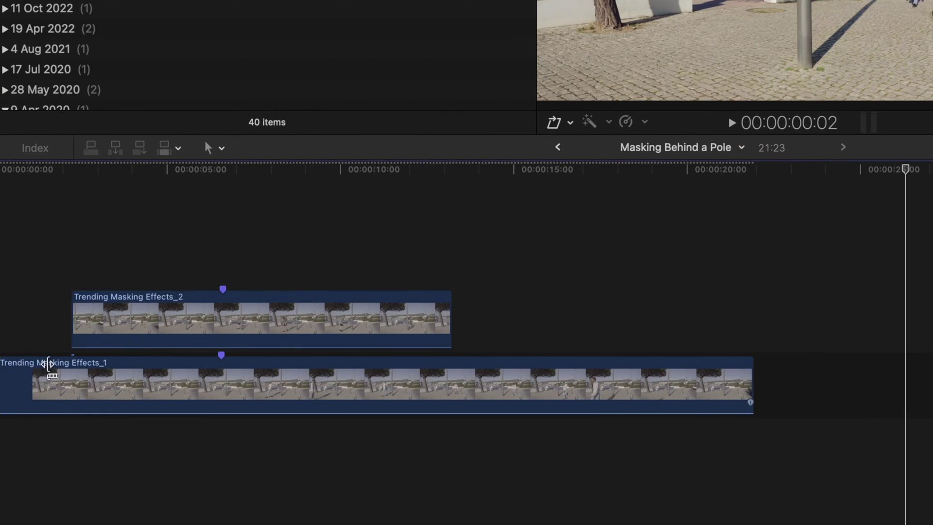
pyautogui.moveTo(223, 333); pyautogui.dragTo(229, 229)
pyautogui.click(235, 267)
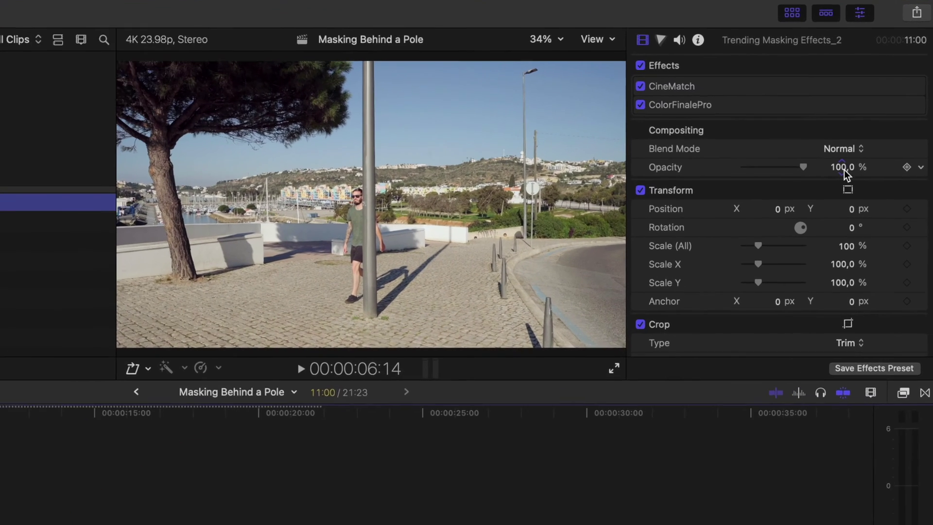
# Set the upper clip to 50% opacity, play back to check alignment, then restore 100%.
pyautogui.click(842, 167)
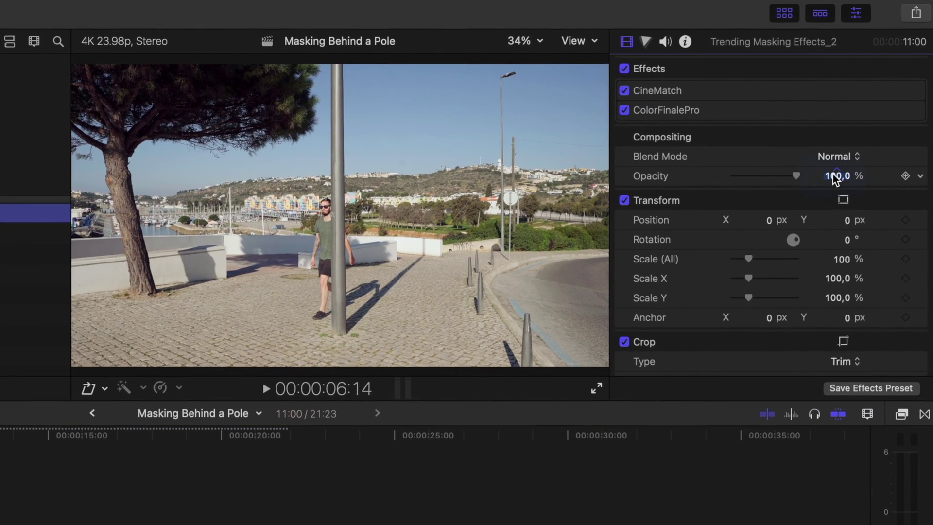
pyautogui.write('5')
pyautogui.press('Return')
pyautogui.press('j')
pyautogui.press('j')
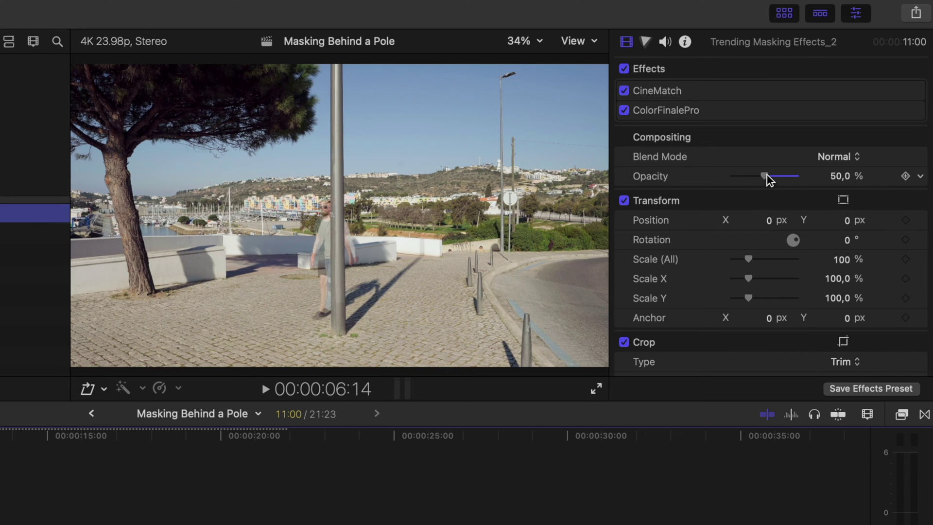
pyautogui.moveTo(766, 175); pyautogui.dragTo(912, 182)
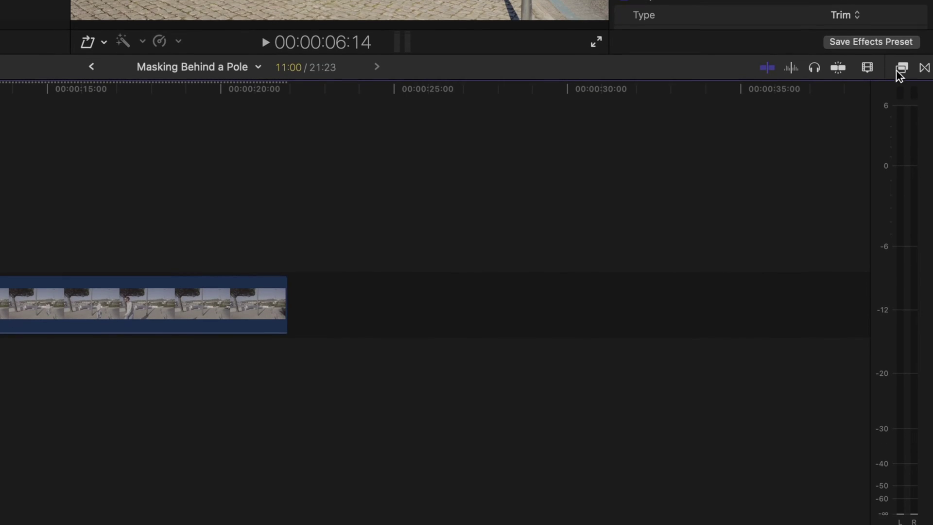
pyautogui.click(901, 105)
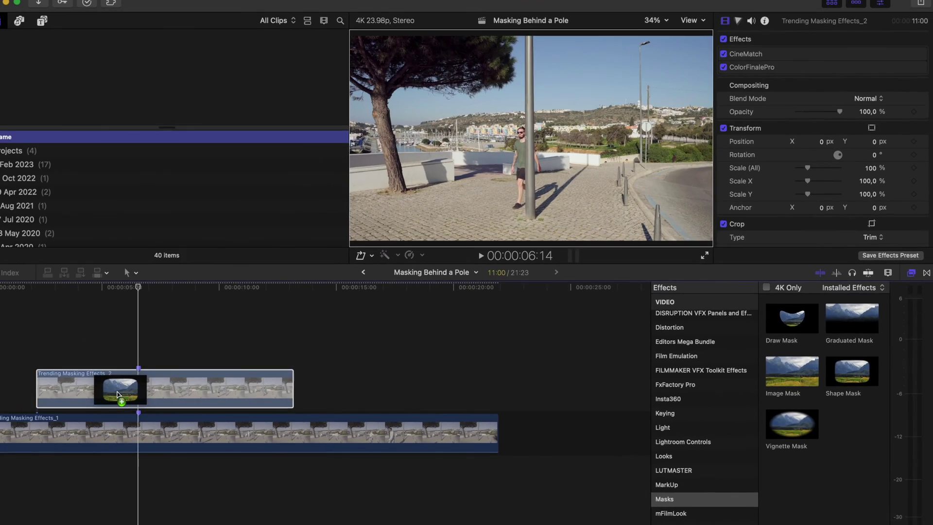
# Apply Shape Mask to the upper clip and disable the lower clip to view it alone.
pyautogui.doubleClick(806, 216)
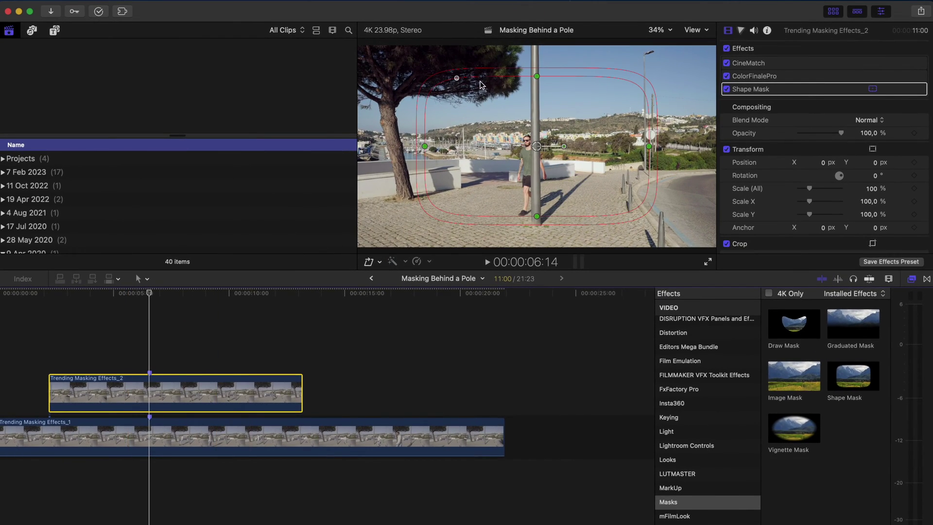
pyautogui.click(150, 431)
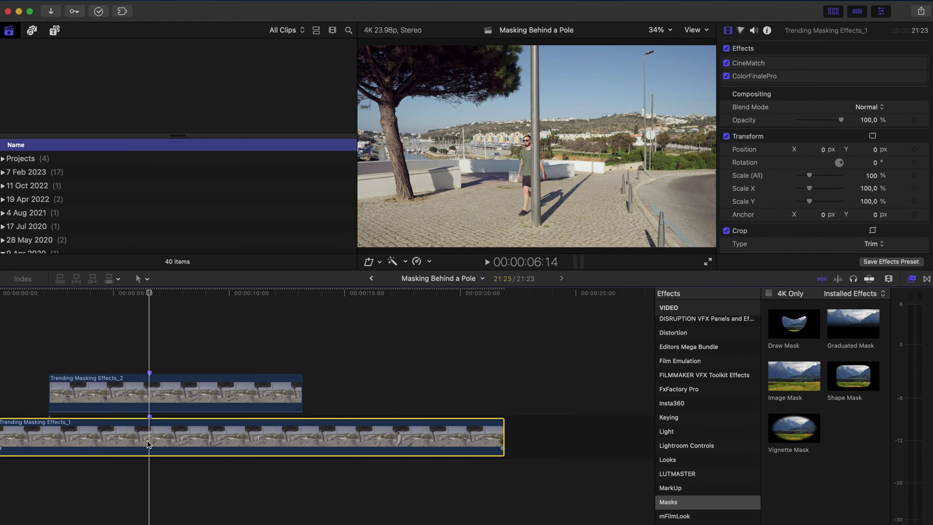
pyautogui.press('v')
pyautogui.click(271, 392)
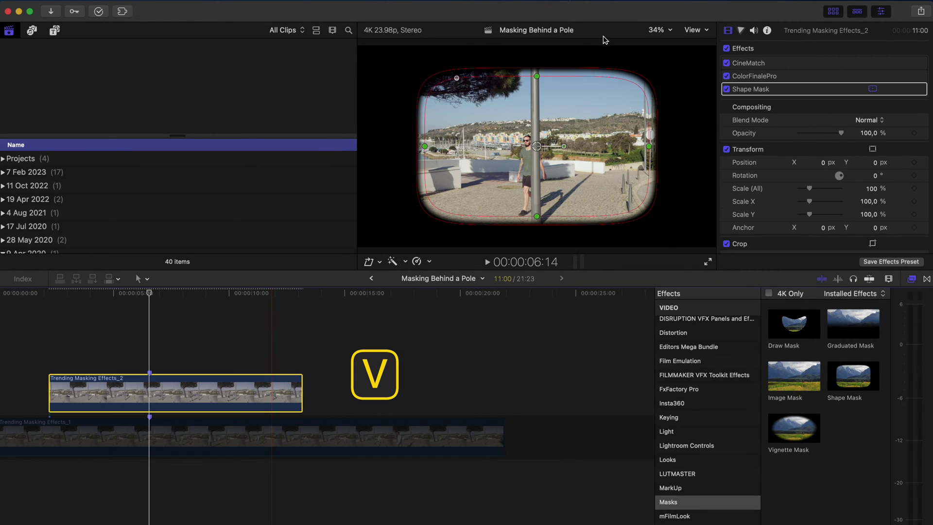
# Square the mask's corners, stretch it full height, tighten its feather and move it left of the pole.
pyautogui.moveTo(457, 78); pyautogui.dragTo(425, 76)
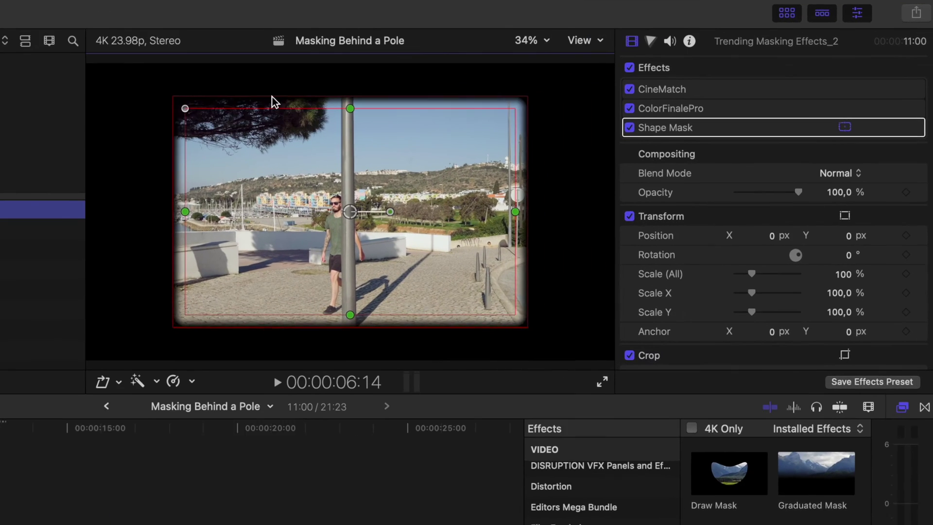
pyautogui.moveTo(340, 110); pyautogui.dragTo(342, 44)
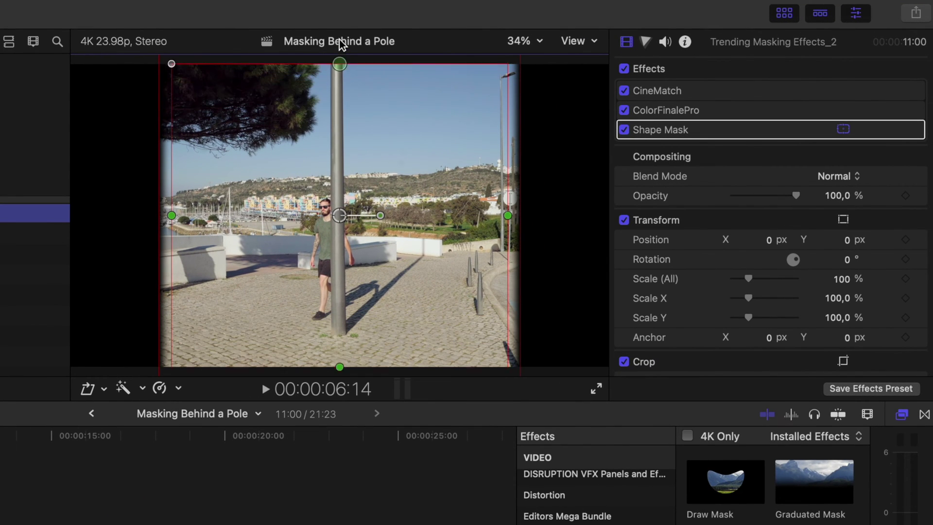
pyautogui.moveTo(520, 188); pyautogui.dragTo(514, 189)
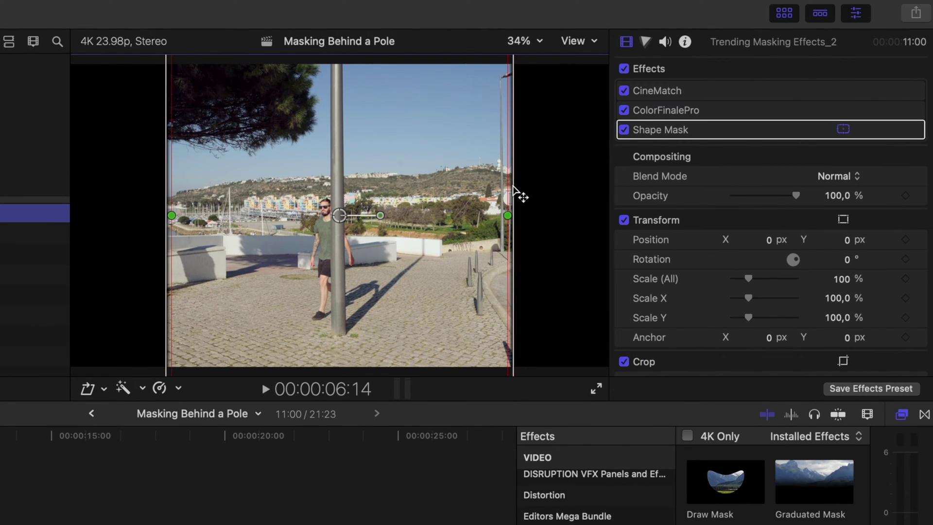
pyautogui.moveTo(340, 217); pyautogui.dragTo(164, 216)
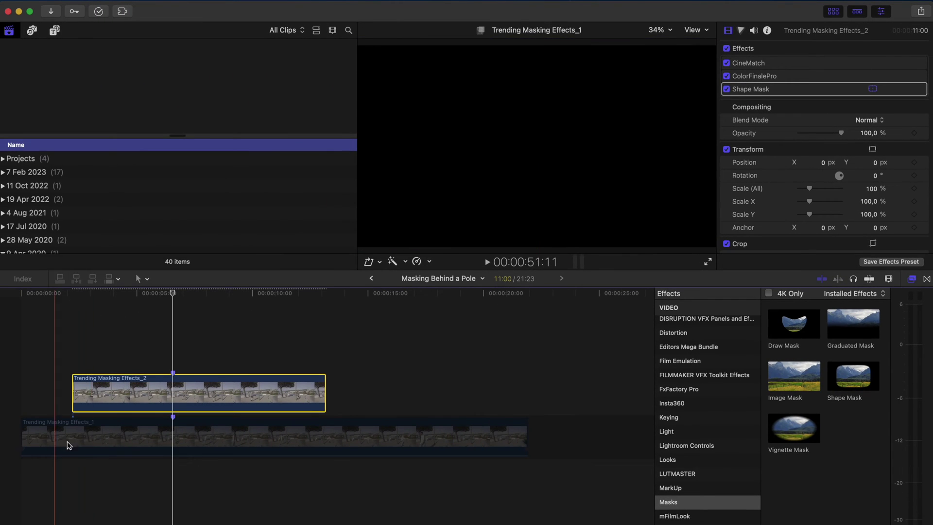
# Re-enable the lower Trending Masking Effects_1 clip beneath the masked clip.
pyautogui.click(138, 430)
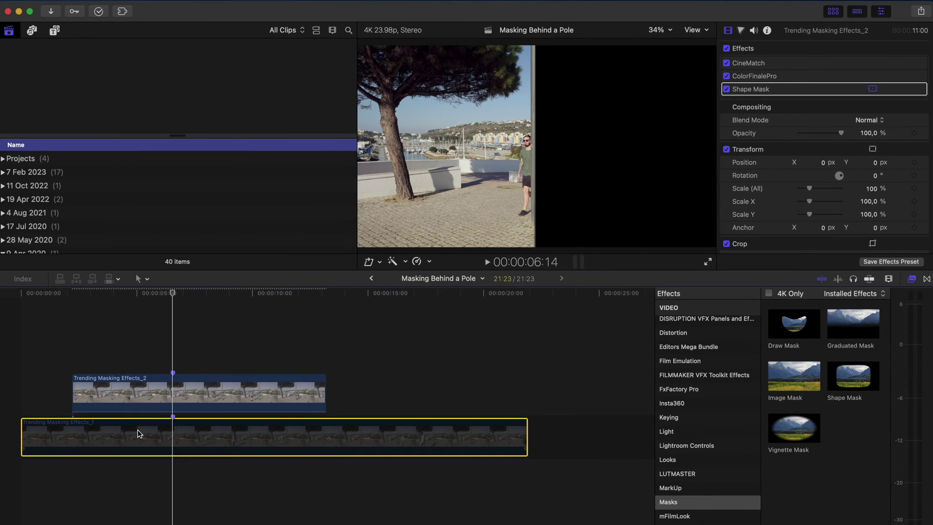
pyautogui.press('v')
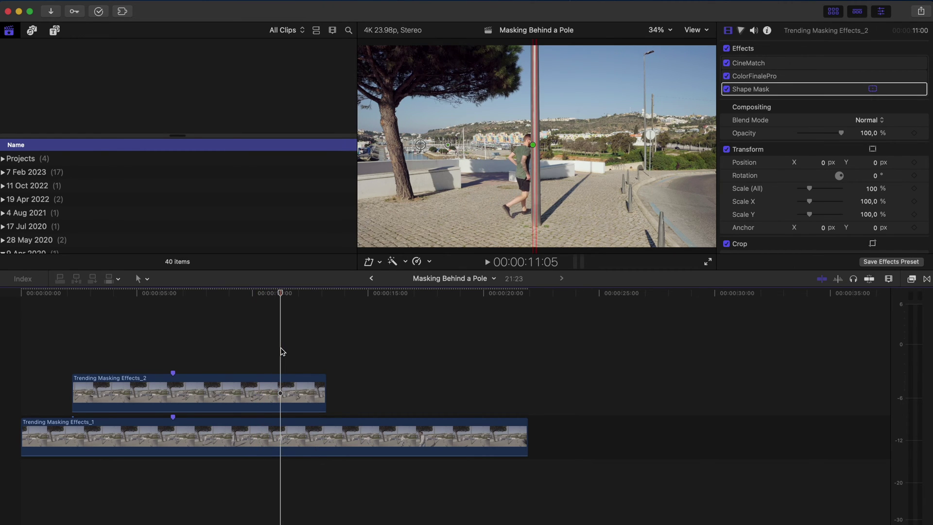
# Mark the playhead position on both clips, disabling the upper clip to see the lower one.
pyautogui.press('m')
pyautogui.click(280, 387)
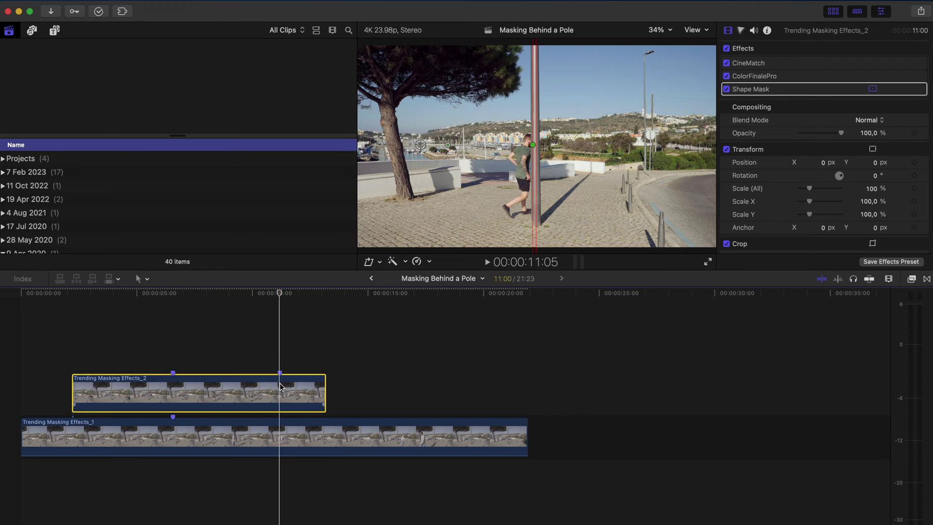
pyautogui.press('v')
pyautogui.click(281, 360)
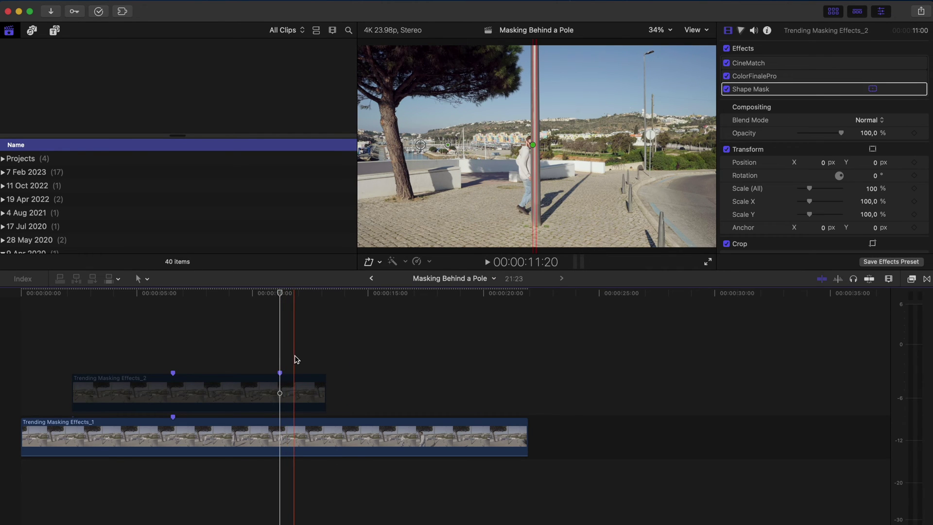
pyautogui.click(290, 422)
pyautogui.press('m')
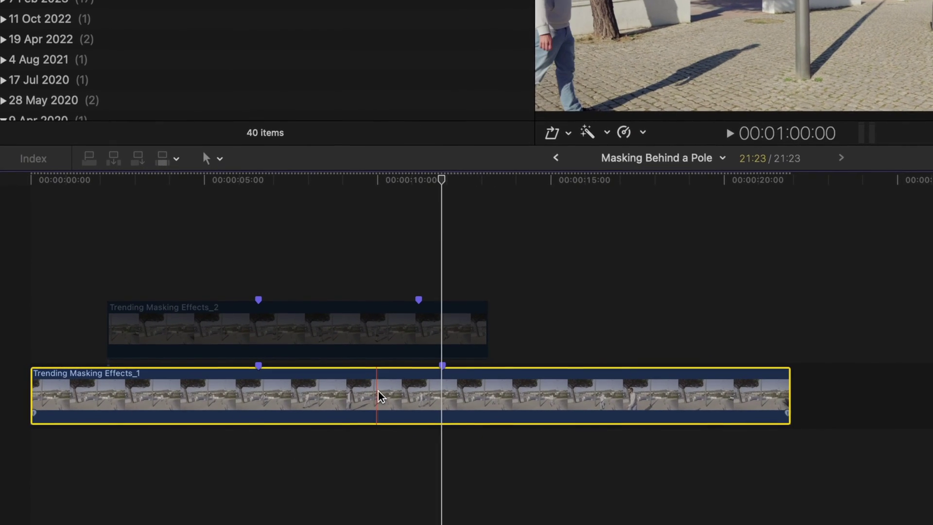
# Split the lower clip at the mark and trim the new edit point about 10 frames earlier.
pyautogui.press('b')
pyautogui.click(379, 391)
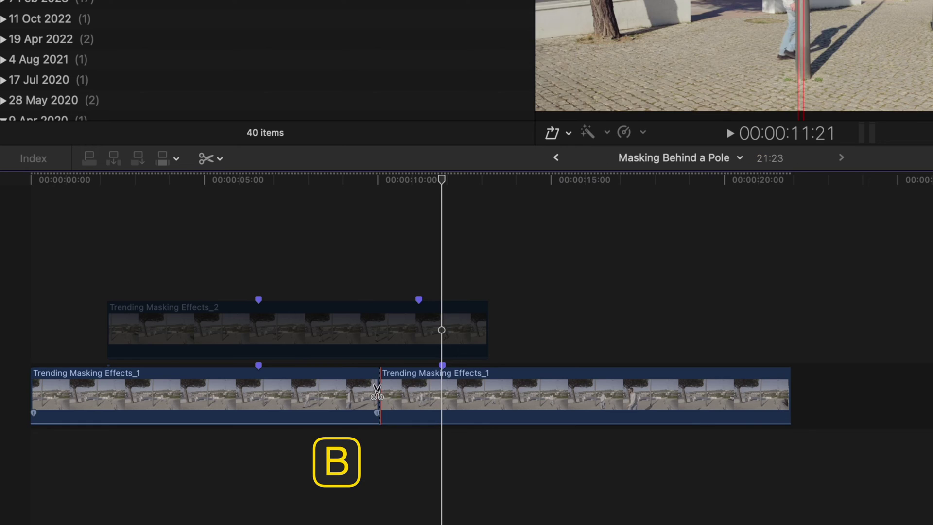
pyautogui.press('a')
pyautogui.moveTo(378, 388); pyautogui.dragTo(350, 391)
pyautogui.click(416, 263)
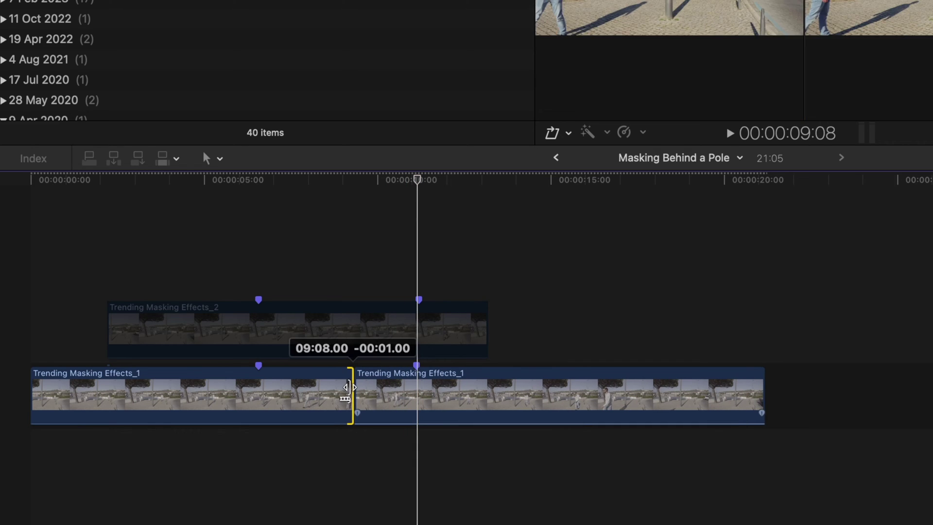
# Re-enable the masked upper clip and nudge the lower cut both ways, reviewing the composite.
pyautogui.click(346, 344)
pyautogui.press('v')
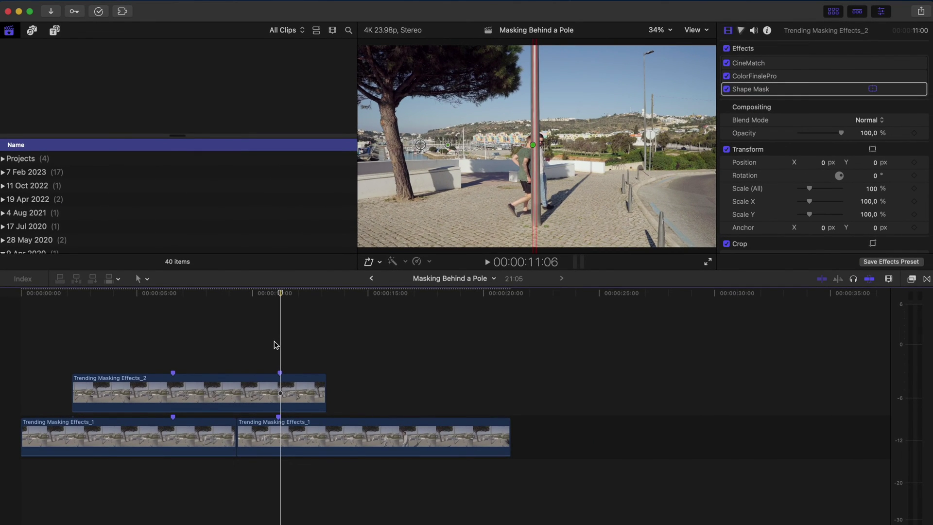
pyautogui.click(238, 437)
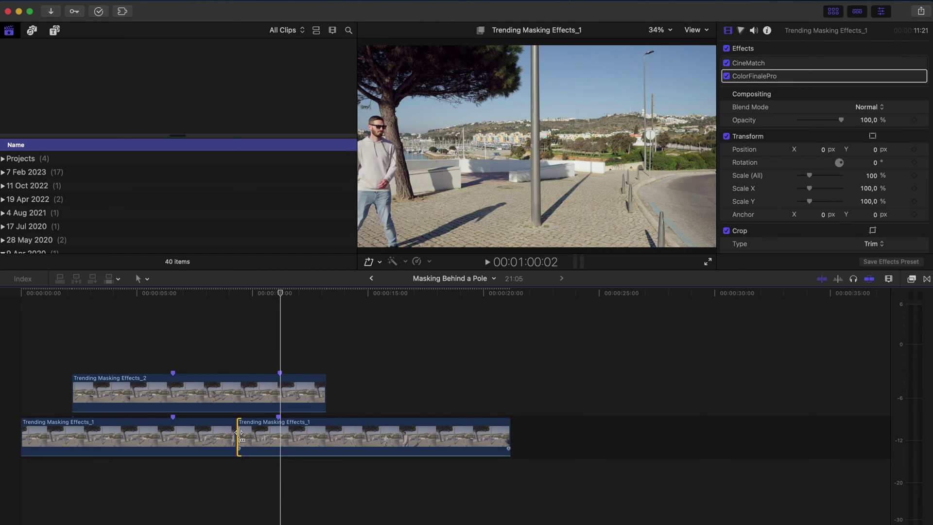
pyautogui.hotkey('shift', ',')
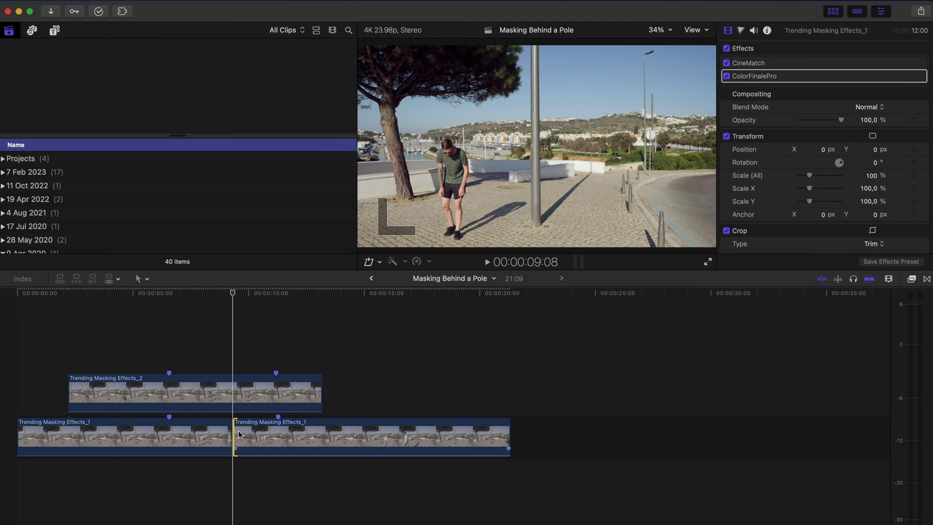
pyautogui.click(268, 345)
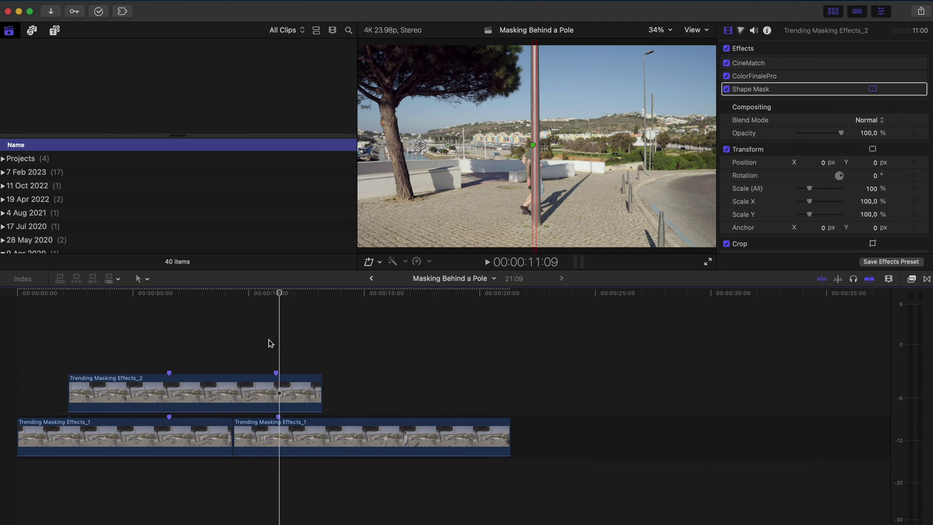
pyautogui.click(234, 437)
pyautogui.hotkey('shift', '.')
pyautogui.click(242, 350)
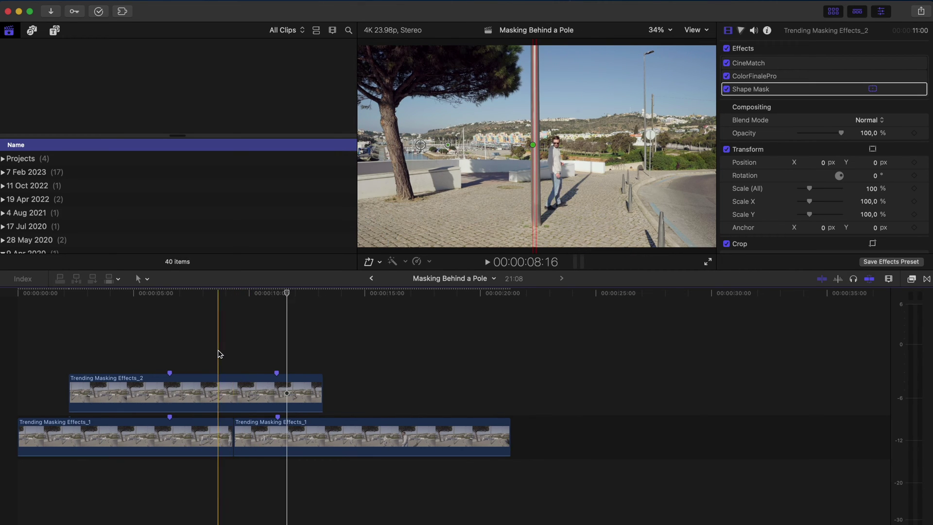
pyautogui.click(215, 354)
pyautogui.click(212, 388)
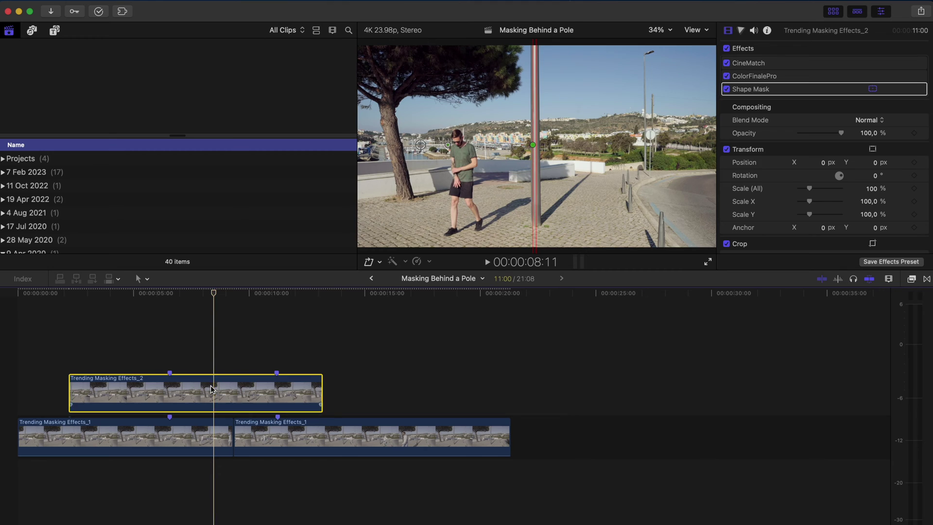
pyautogui.press('v')
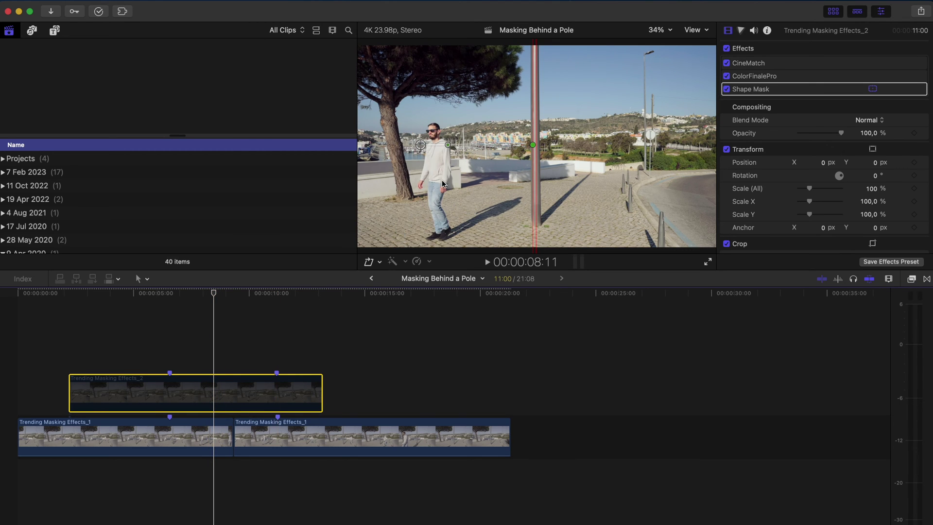
pyautogui.press('v')
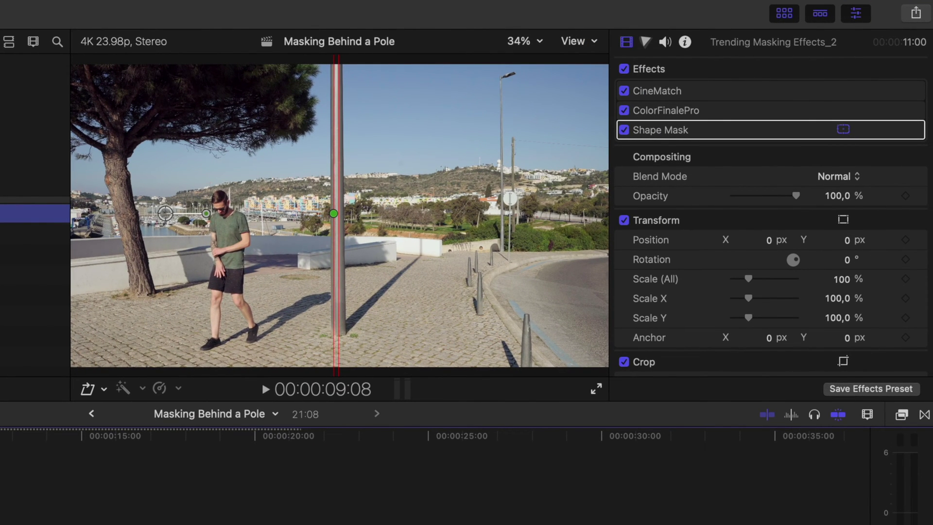
pyautogui.press('Left')
pyautogui.press('Left')
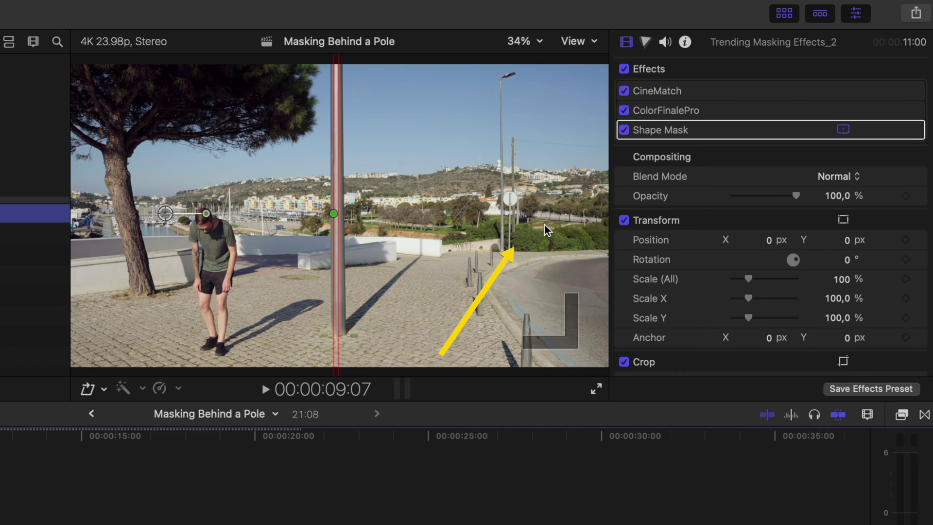
pyautogui.press('Right')
pyautogui.press('Right')
pyautogui.press('Left')
pyautogui.press('Left')
pyautogui.press('Left')
pyautogui.press('Right')
pyautogui.press('Right')
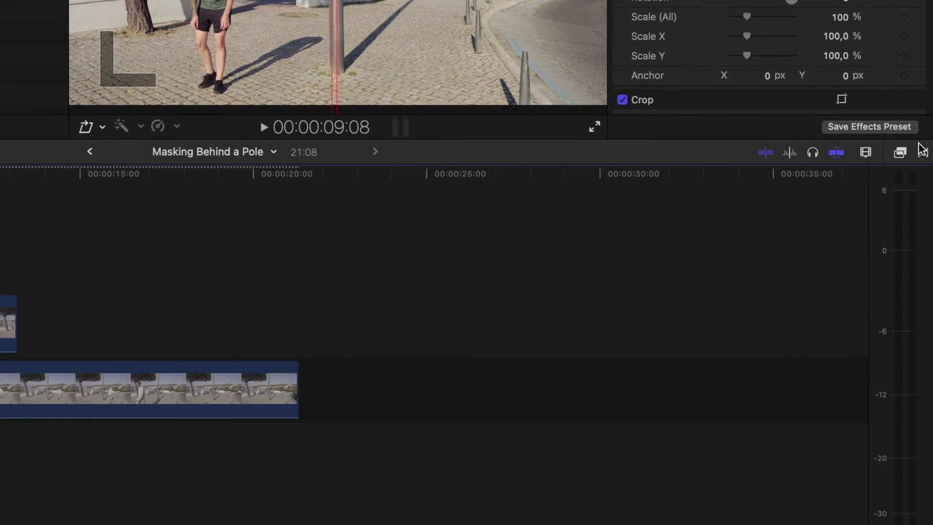
# Search all transitions for 'flow' and drop Flow onto the cut between the lower clips.
pyautogui.click(922, 152)
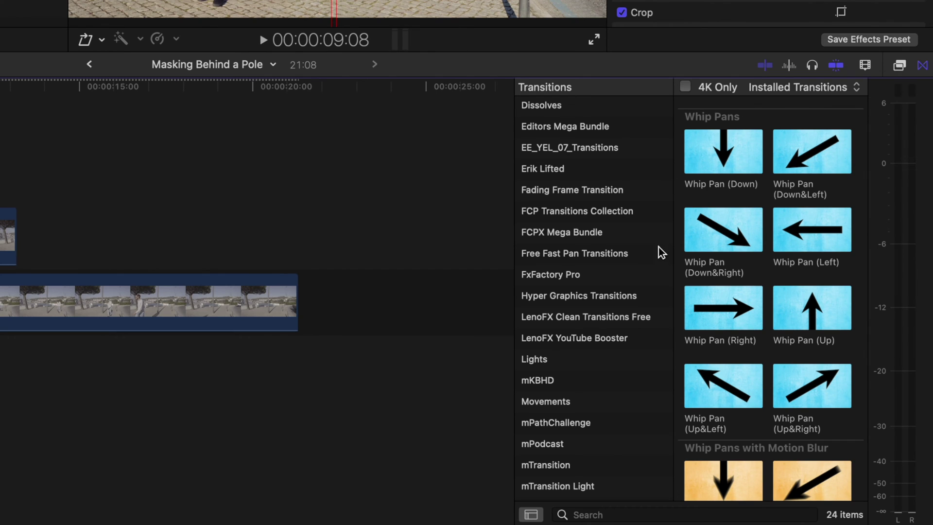
pyautogui.scroll(10, 583, 194)
pyautogui.click(546, 108)
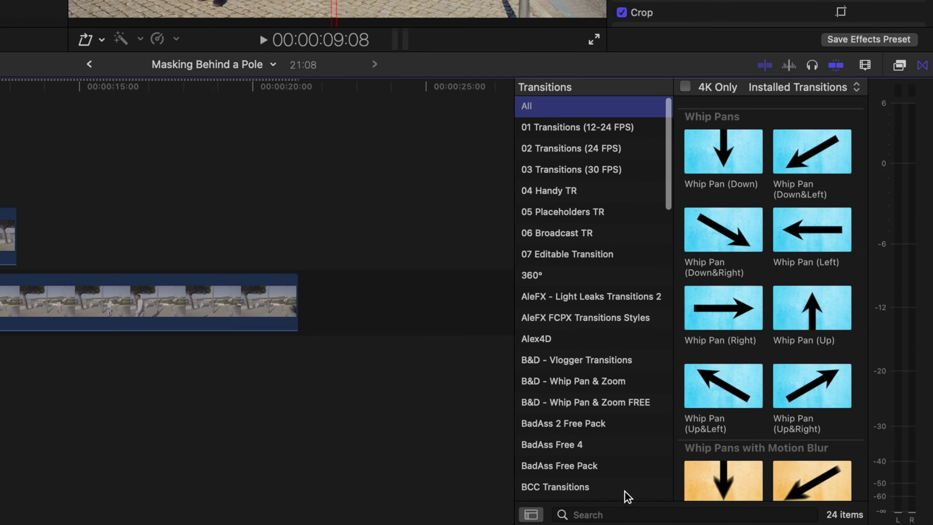
pyautogui.click(607, 515)
pyautogui.write('flow')
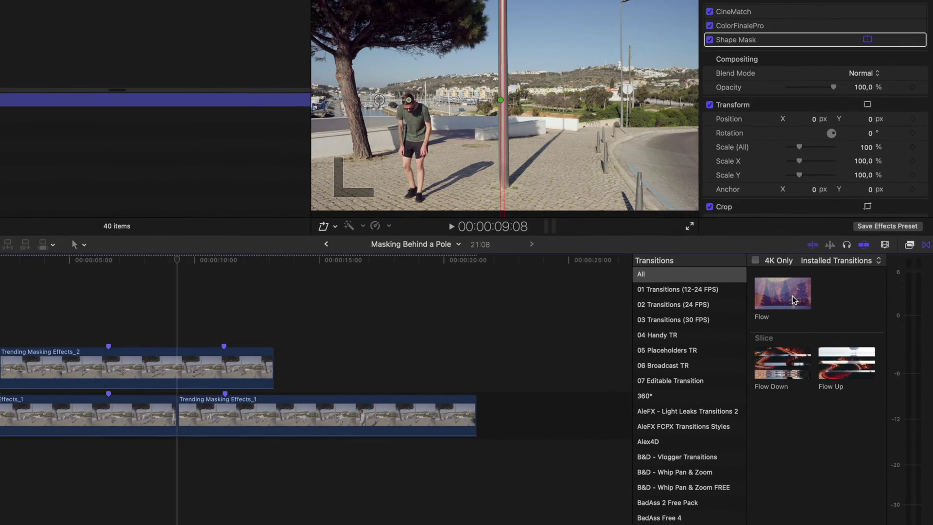
pyautogui.moveTo(729, 141); pyautogui.dragTo(238, 437)
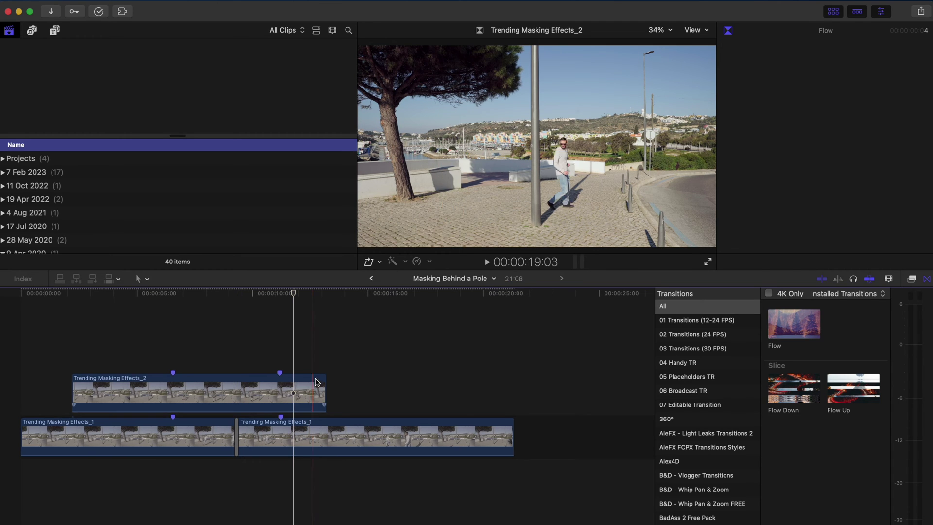
# Trim the upper clip's end to the playhead and add a Cross Dissolve there with Cmd+T.
pyautogui.moveTo(322, 391); pyautogui.dragTo(419, 390)
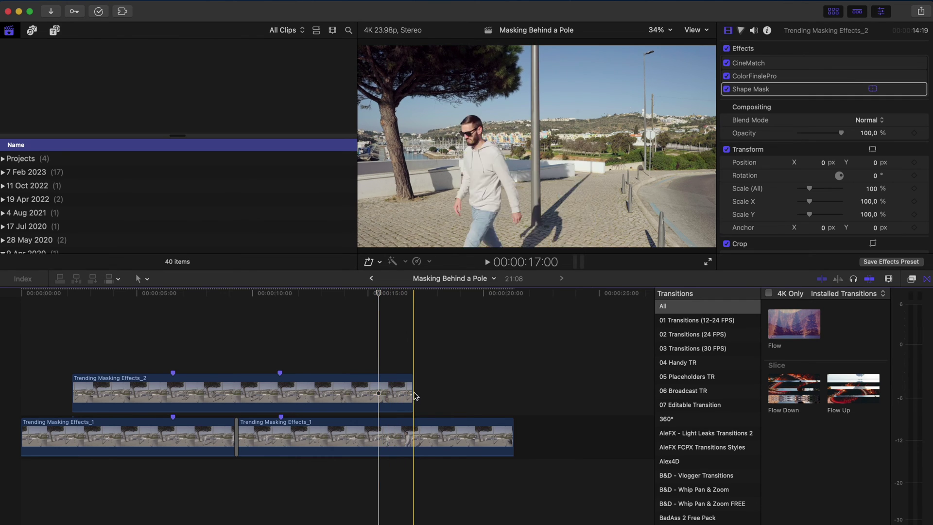
pyautogui.moveTo(412, 391); pyautogui.dragTo(381, 389)
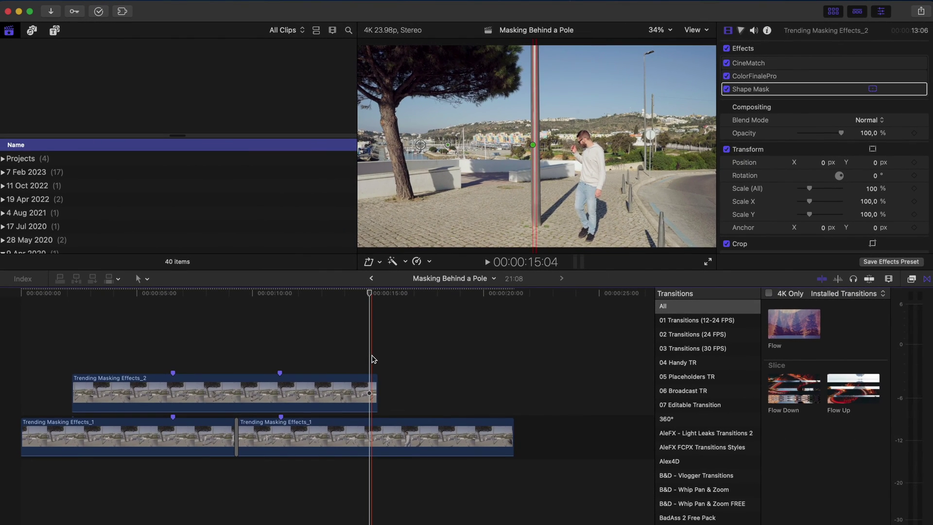
pyautogui.click(375, 384)
pyautogui.press('super+t')
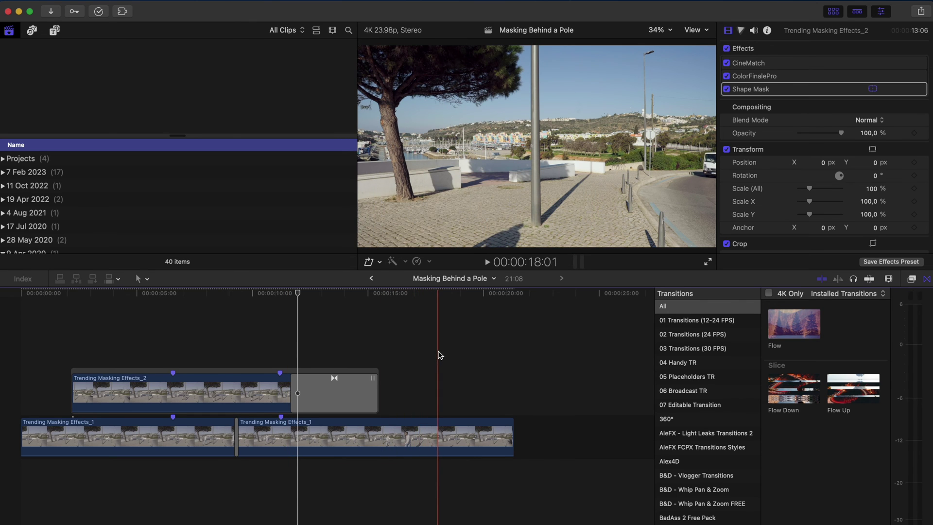
# Trim the second lower clip's end back to about 18 seconds and return the playhead near the start.
pyautogui.click(445, 434)
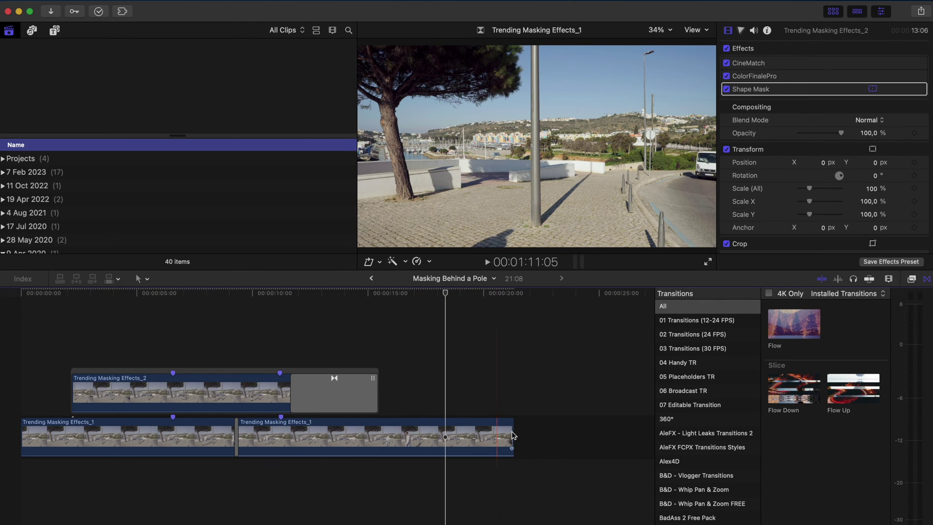
pyautogui.moveTo(509, 432); pyautogui.dragTo(445, 430)
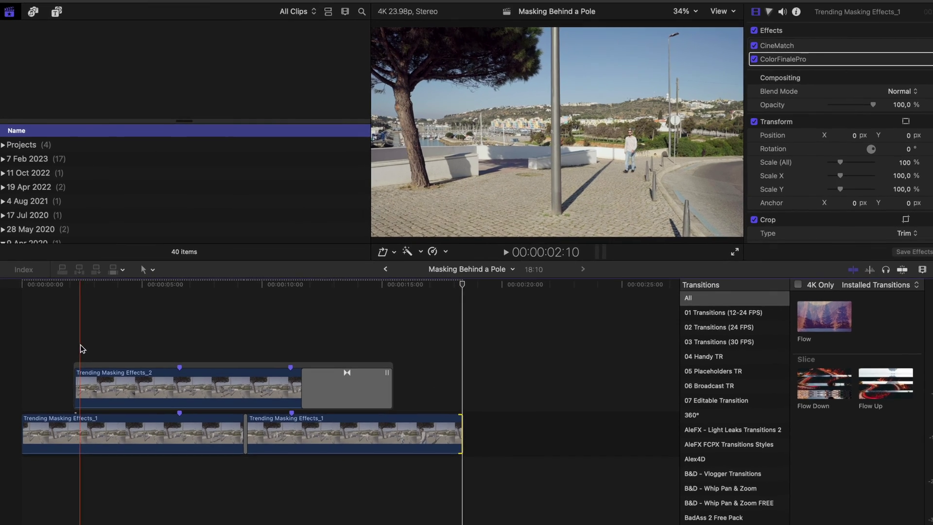
pyautogui.click(78, 346)
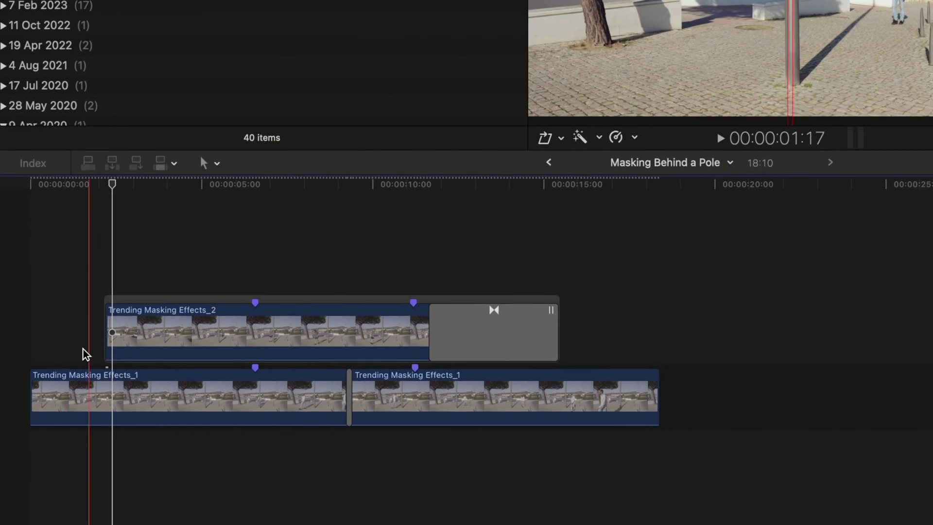